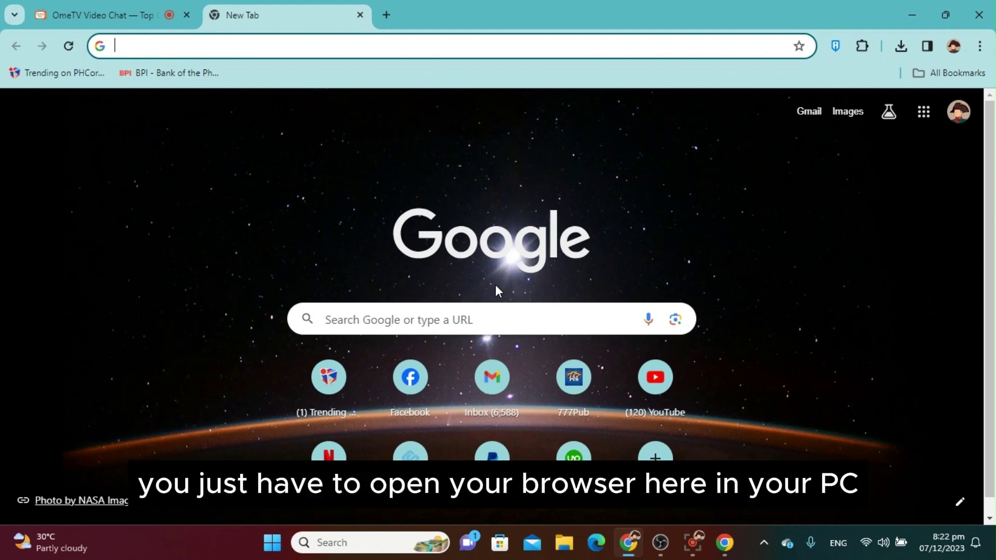
Step: Search Google for 'obs download' to find the official OBS Studio download page
left_click(282, 48)
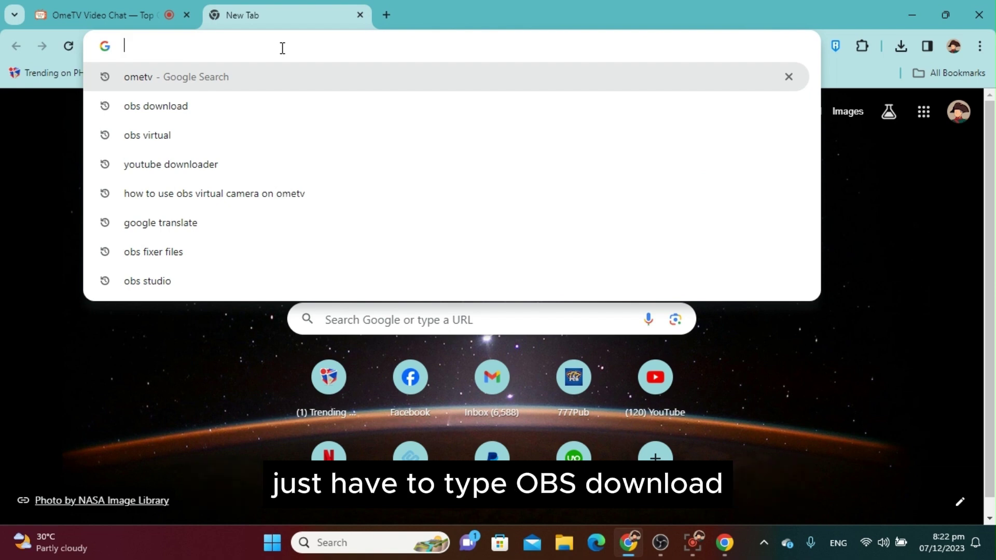
type("obs do")
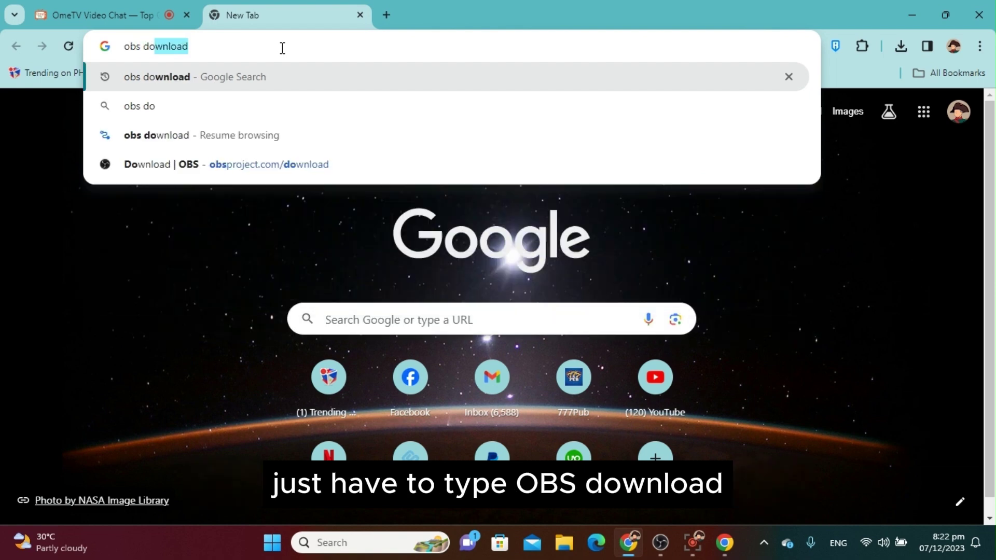
type("wnload")
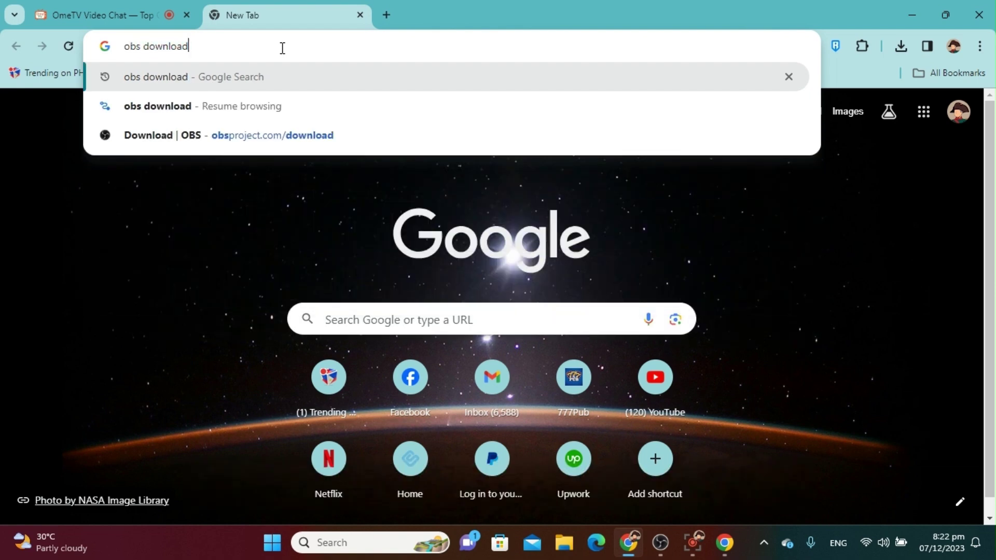
key("Return")
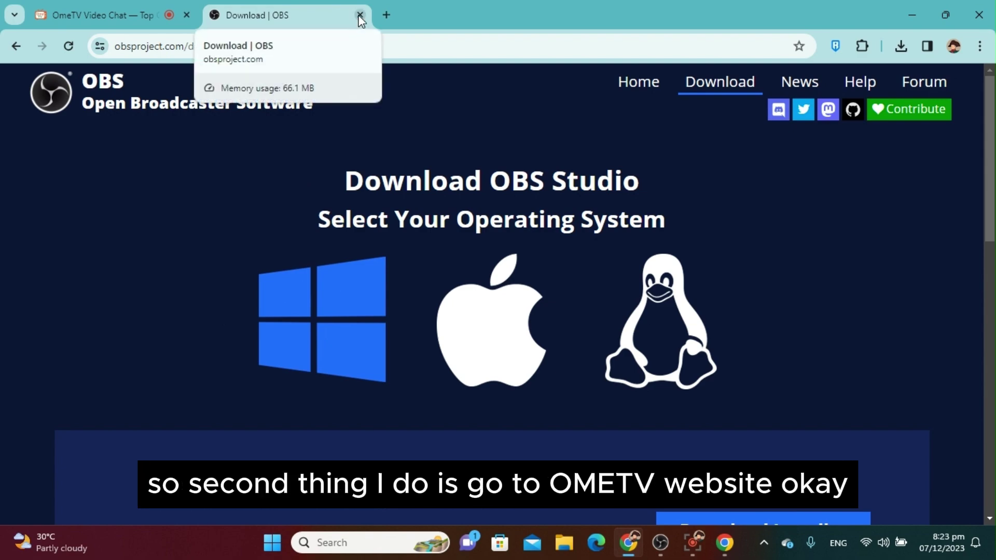
Step: Return to the OmeTV Video Chat tab and close the Download | OBS tab
left_click(127, 12)
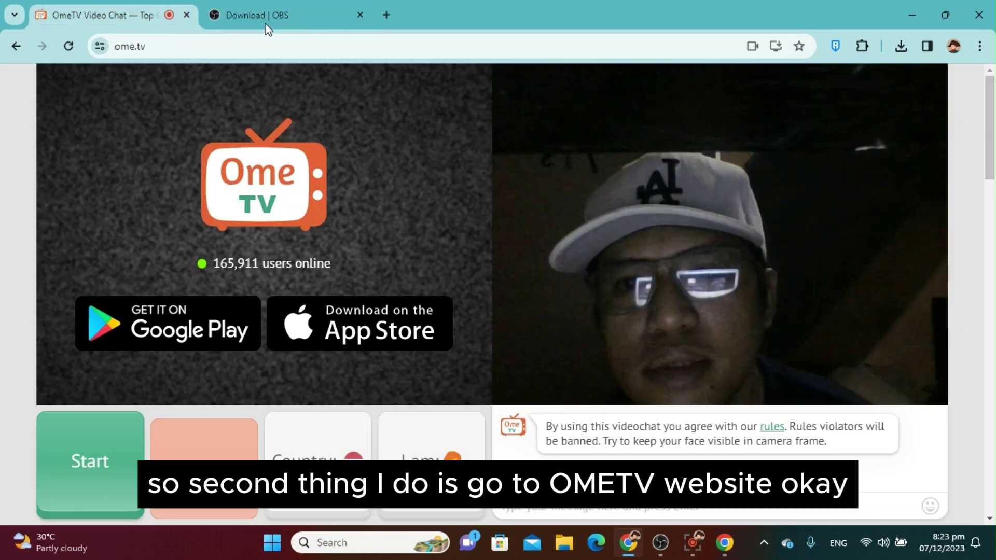
left_click(361, 14)
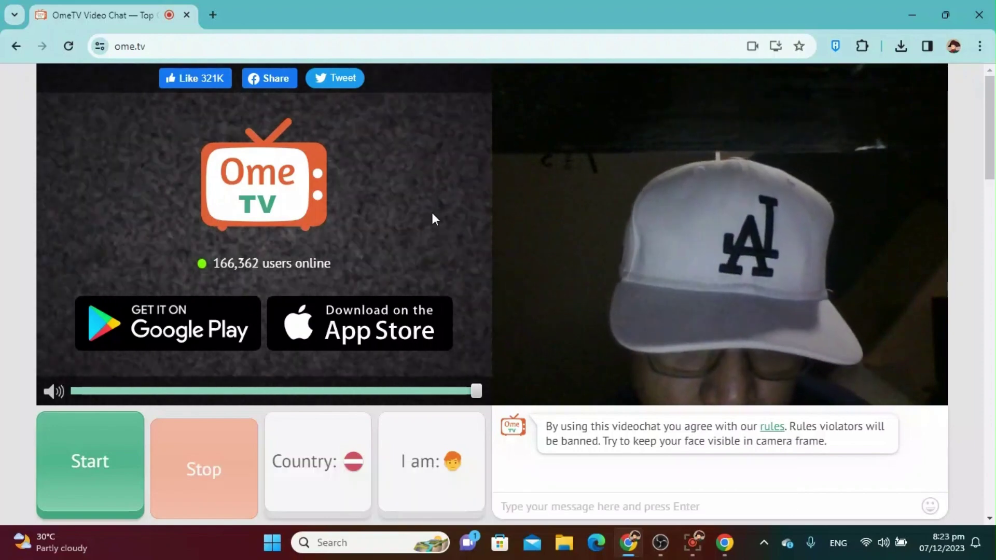
Step: Launch Device Manager by searching 'device manager' in Windows Search
left_click(334, 543)
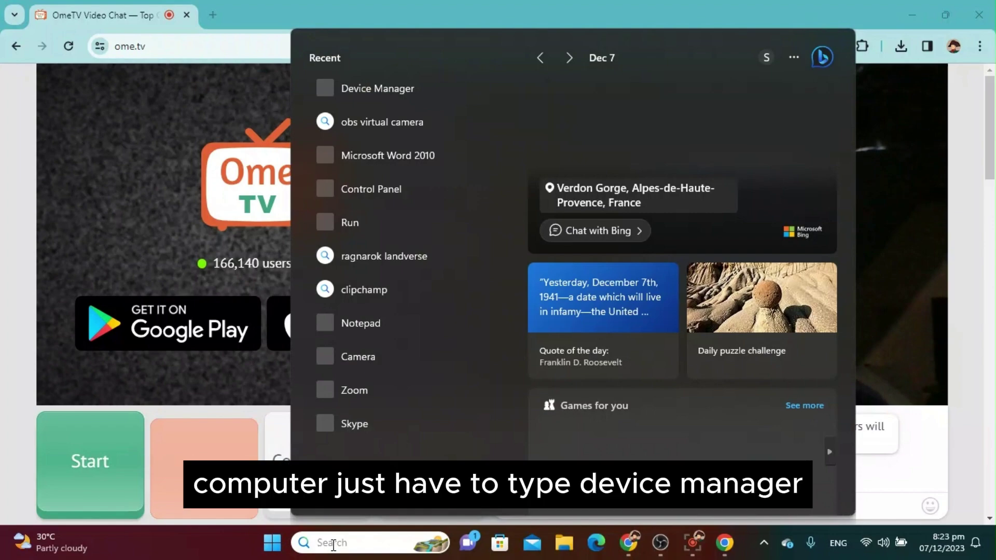
type("device ma")
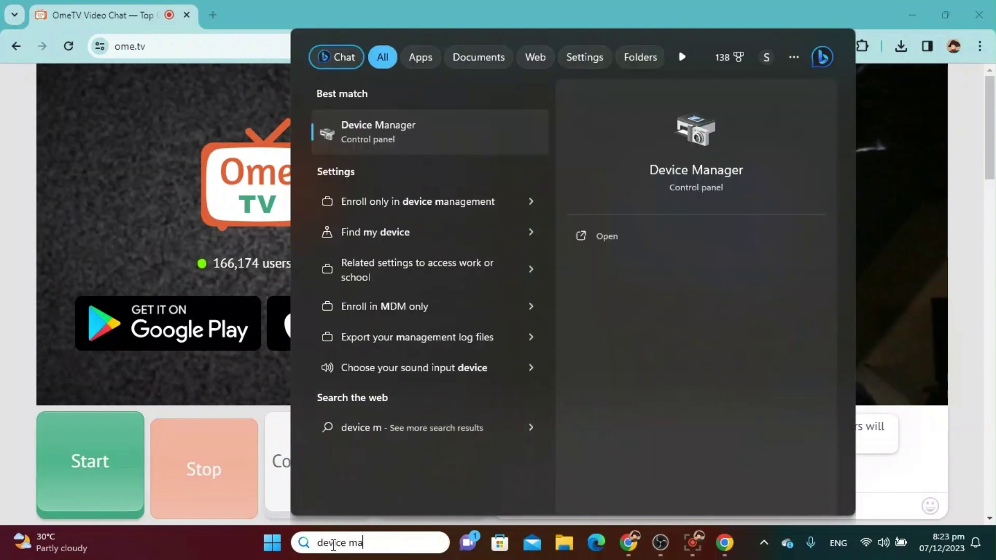
type("nager")
key("Return")
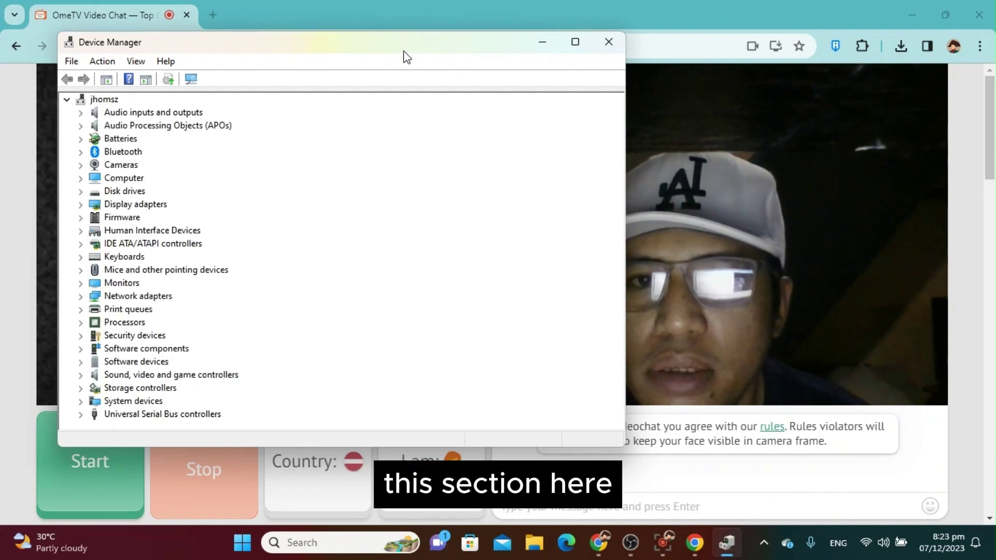
Step: Disable the HP TrueVision HD Camera under Cameras, then minimize Device Manager
left_click_drag(404, 51, 516, 35)
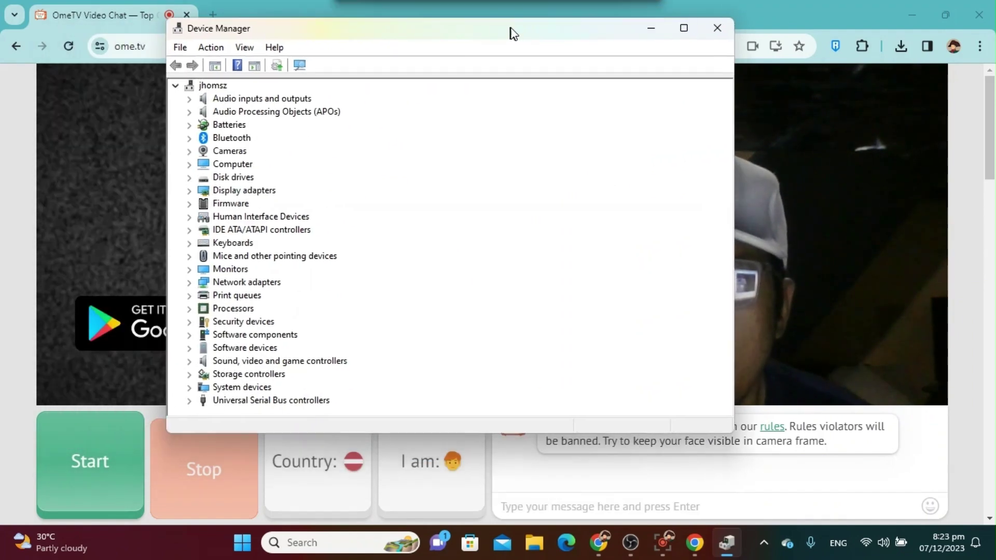
left_click(193, 152)
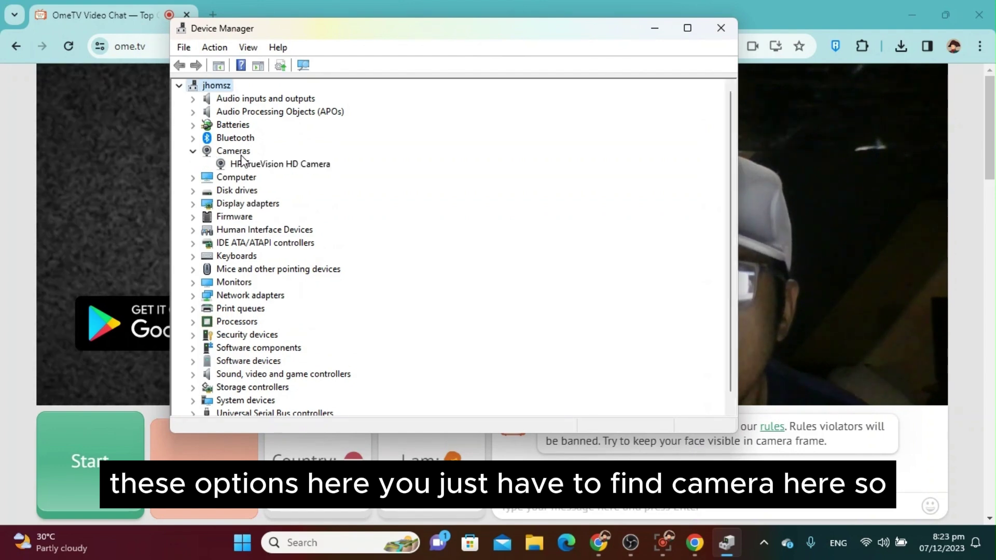
left_click(266, 167)
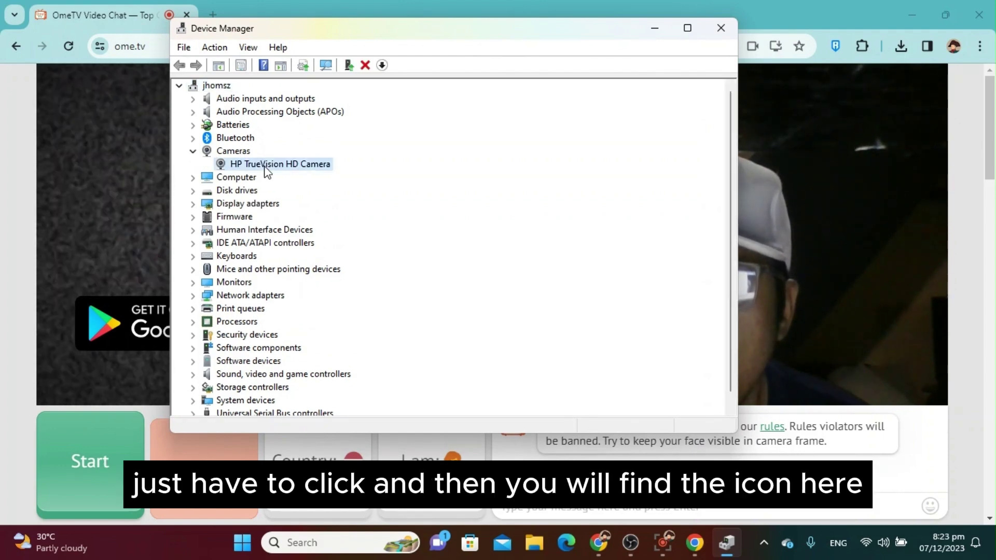
left_click(382, 65)
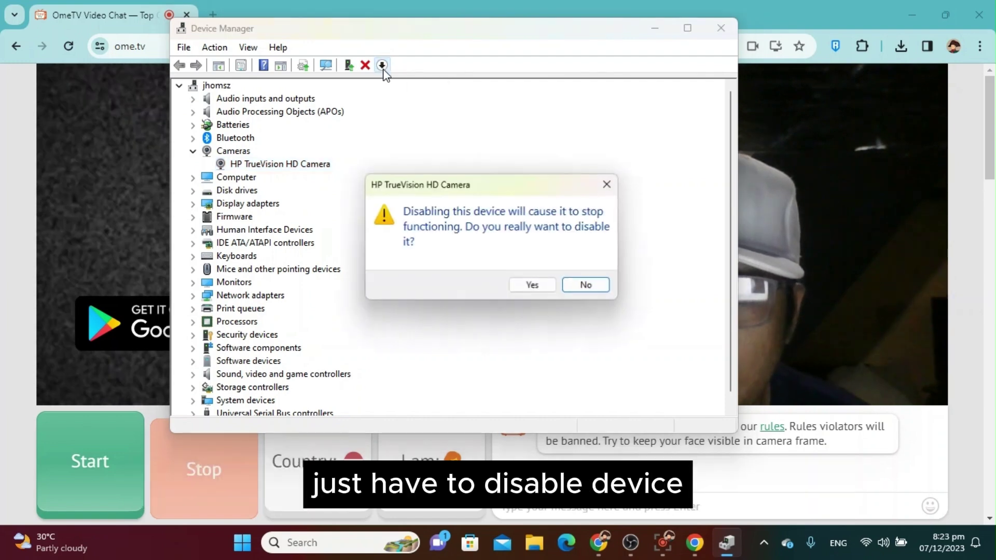
left_click(528, 288)
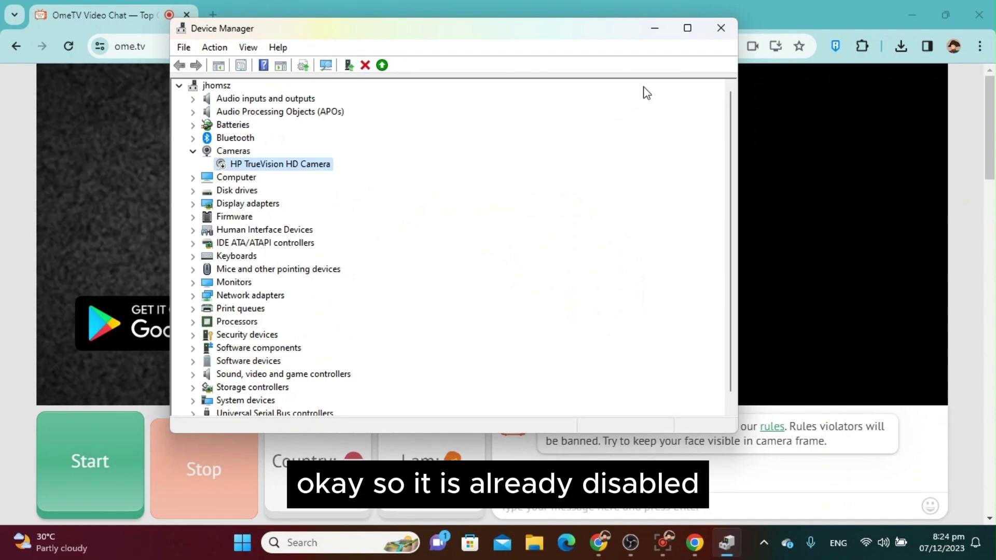
left_click(654, 29)
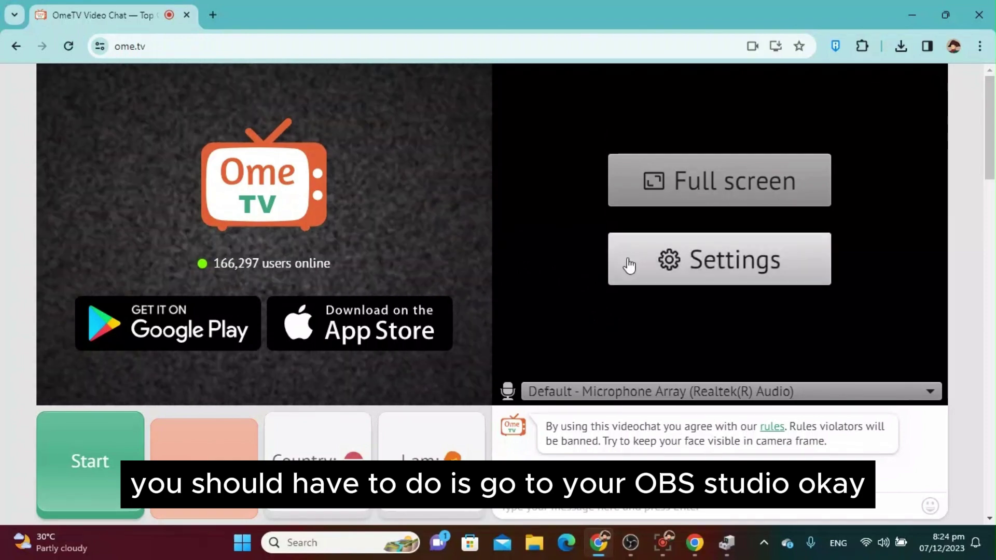
Step: Bring the OBS Studio 30.0.0 window in front of the browser, showing the empty Scene 2
left_click(630, 543)
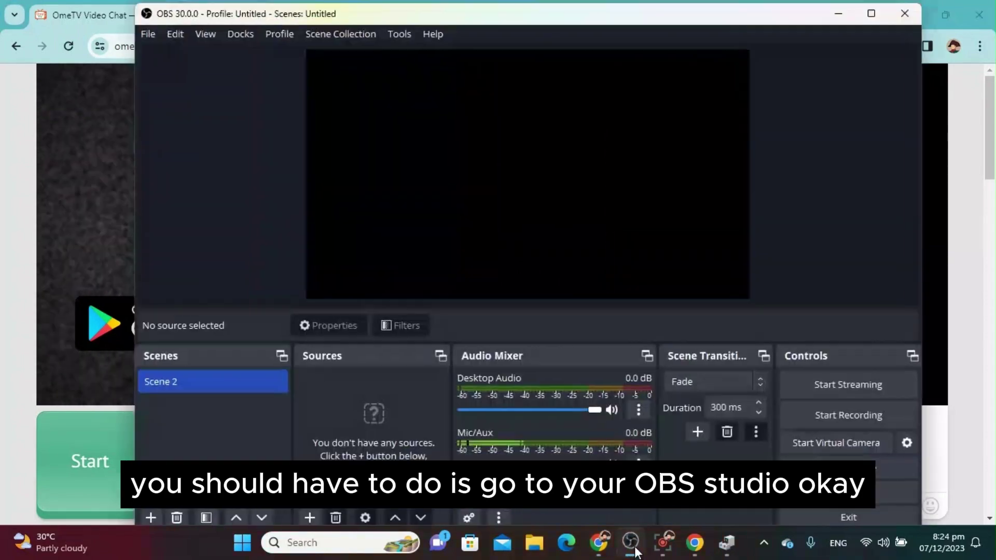
left_click_drag(597, 14, 547, 19)
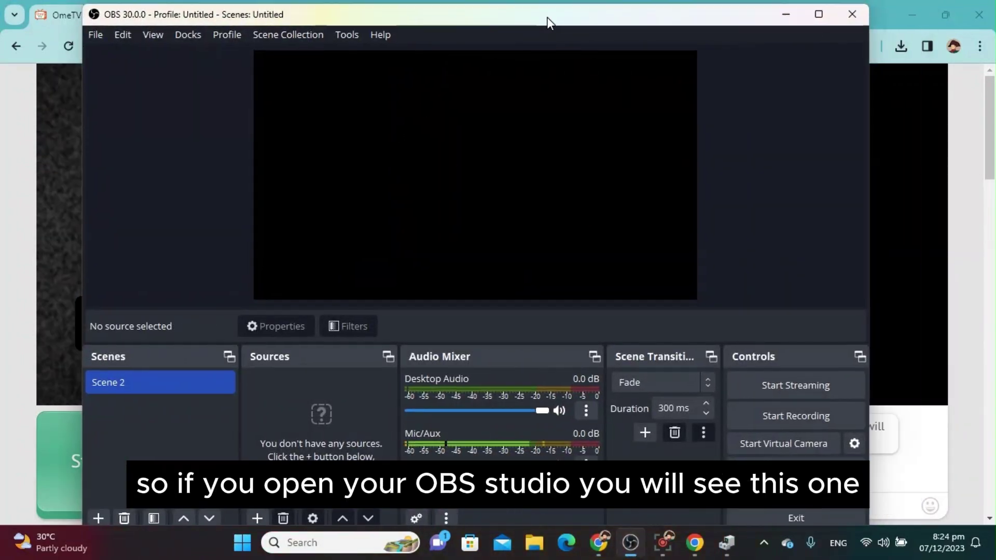
left_click(821, 20)
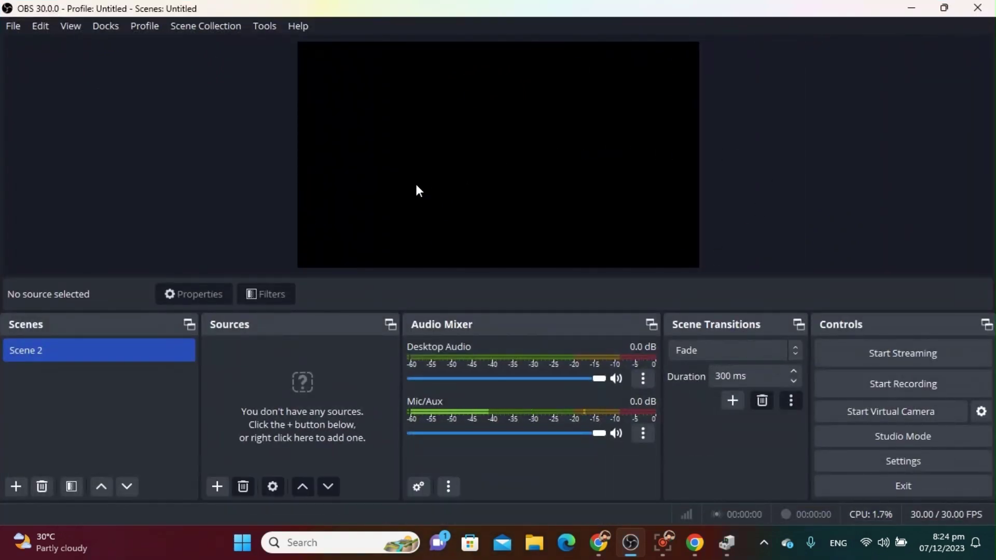
left_click(945, 9)
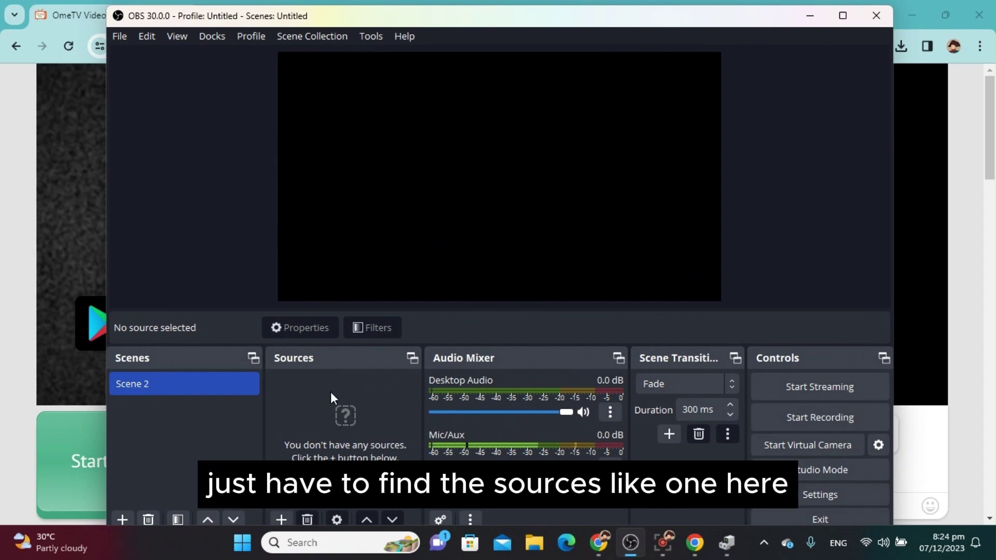
Step: Add a default-named Display Capture source of the 1366x768 primary monitor to Scene 2
left_click(283, 517)
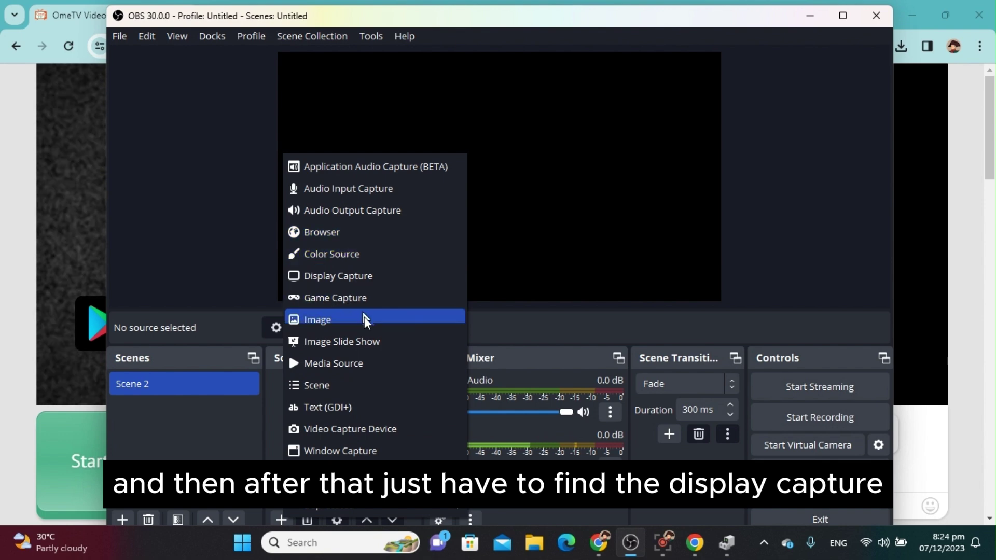
left_click(344, 281)
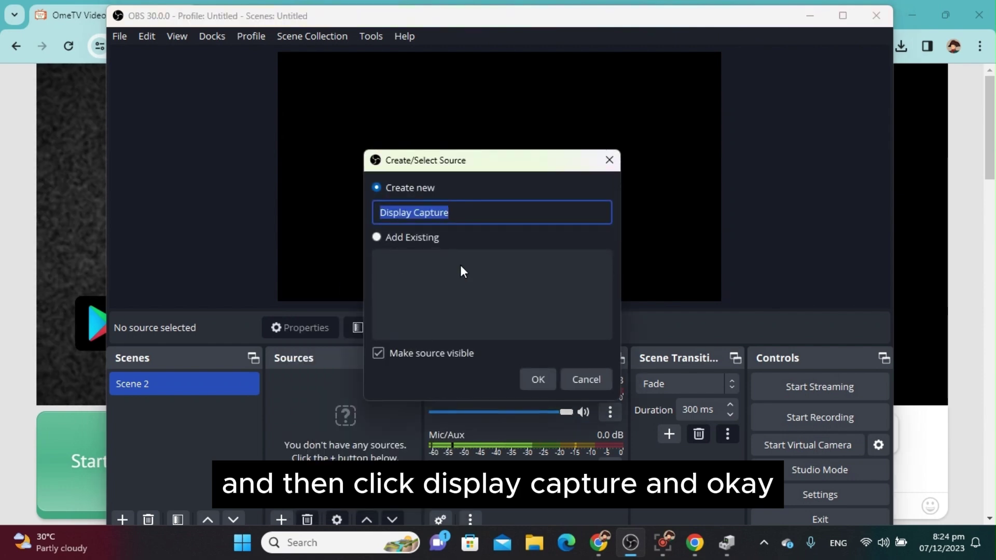
left_click(547, 385)
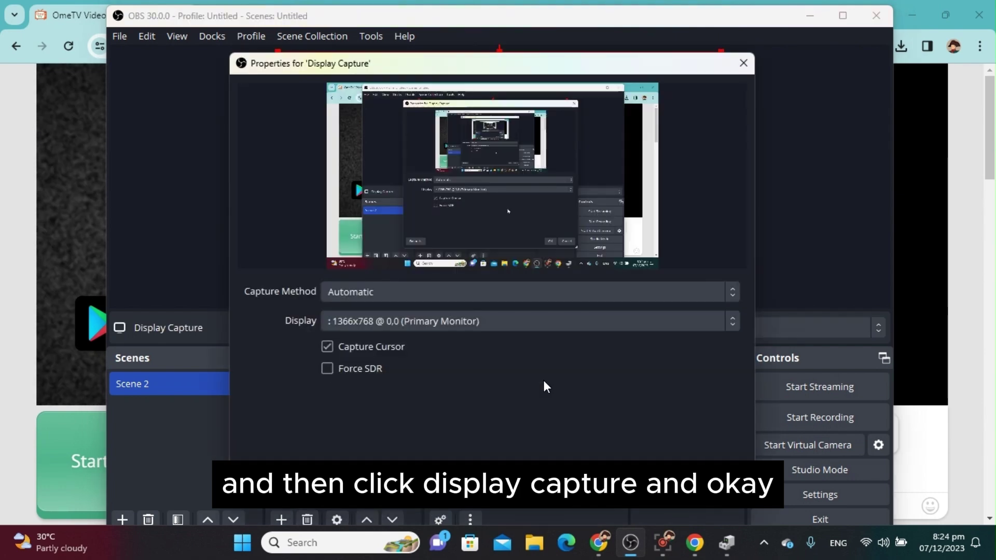
left_click_drag(543, 66, 569, 89)
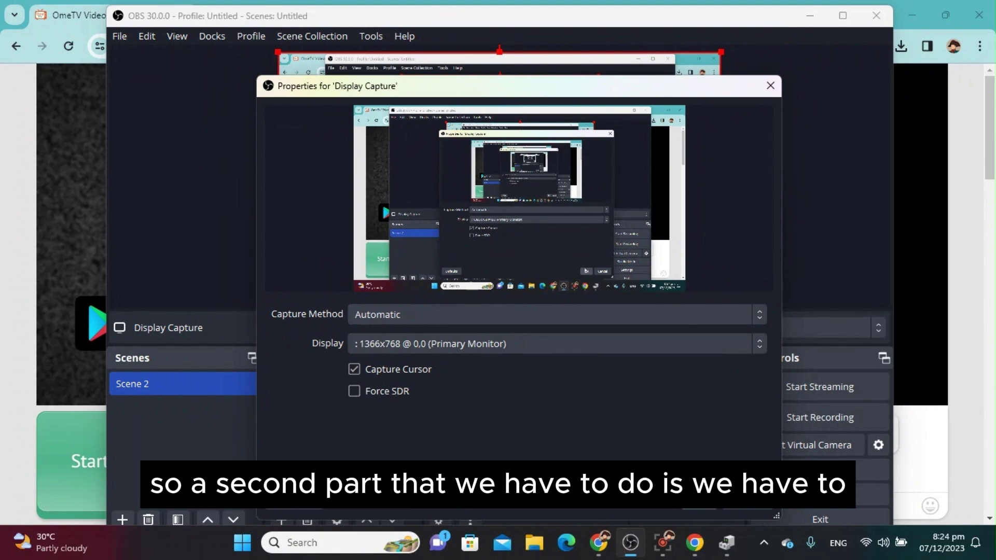
left_click(698, 512)
left_click_drag(714, 16, 749, 88)
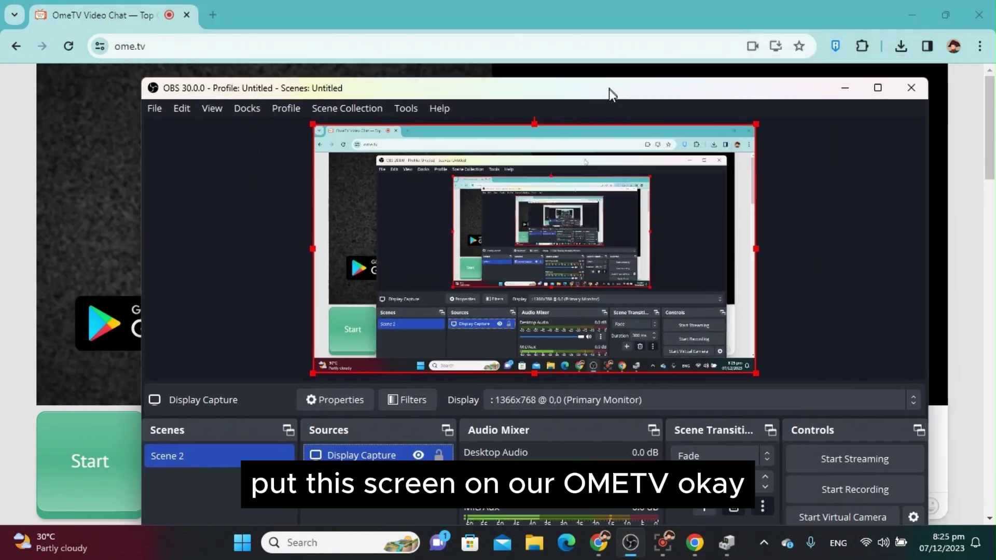
left_click_drag(609, 90, 603, 13)
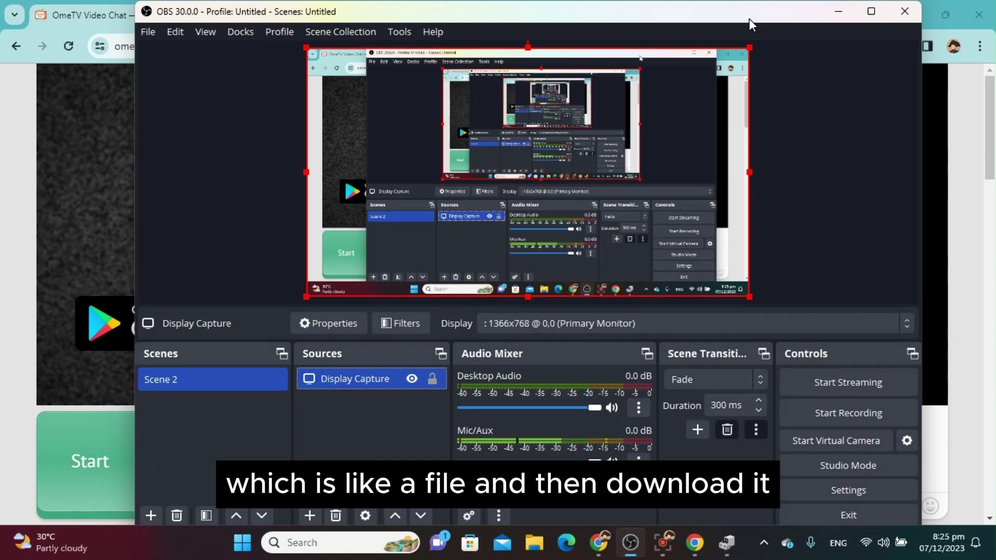
Step: Open the OBS CAM FIXED folder on the desktop and merge the OBS Cam 1 registry file
left_click(834, 16)
left_click(911, 15)
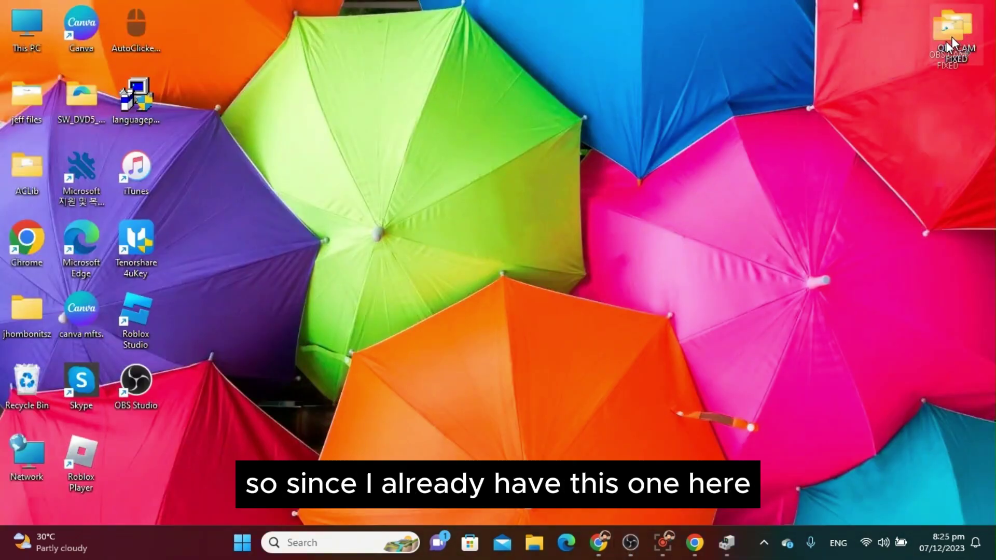
double_click(795, 98)
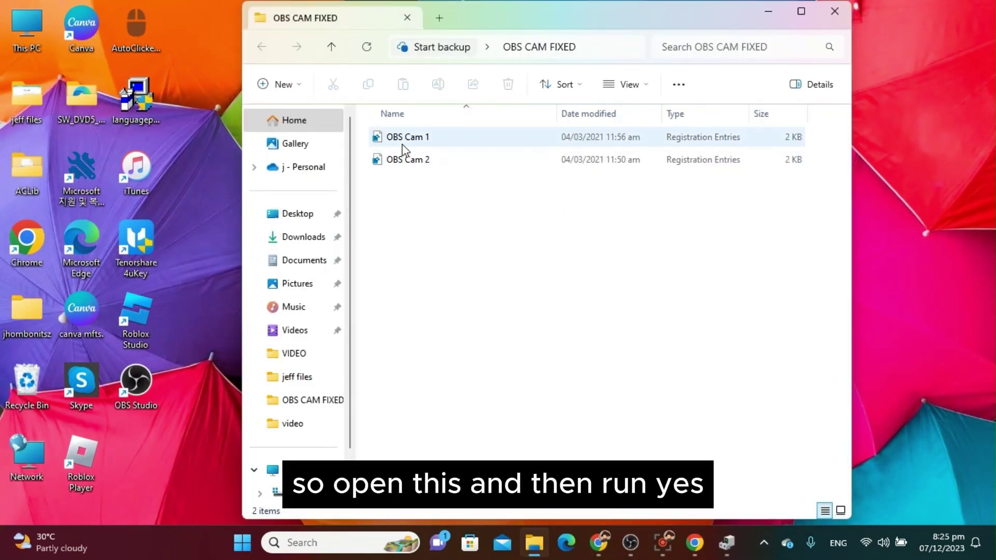
double_click(403, 144)
left_click(531, 290)
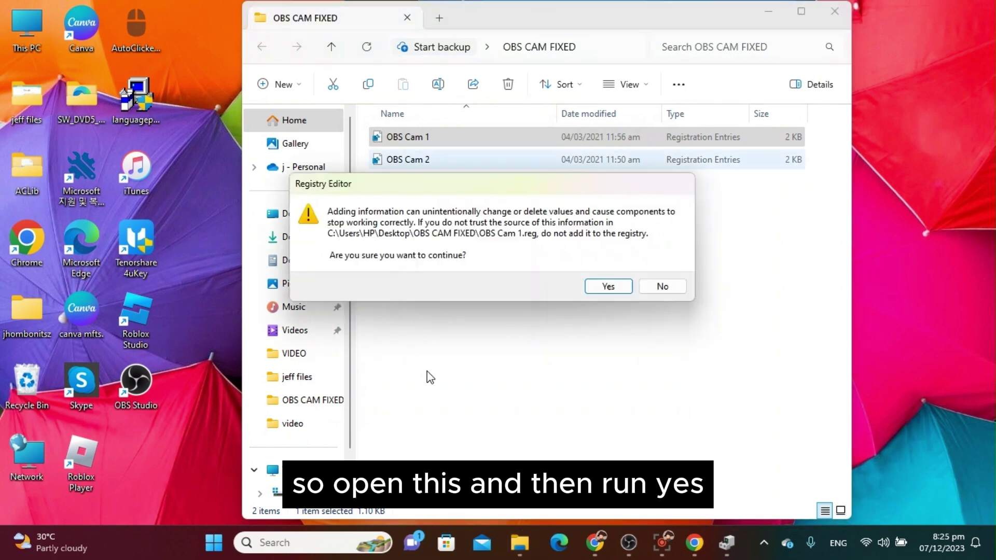
left_click(596, 285)
left_click(659, 269)
Step: Merge the OBS Cam 2 registry file, then close the folder
double_click(400, 161)
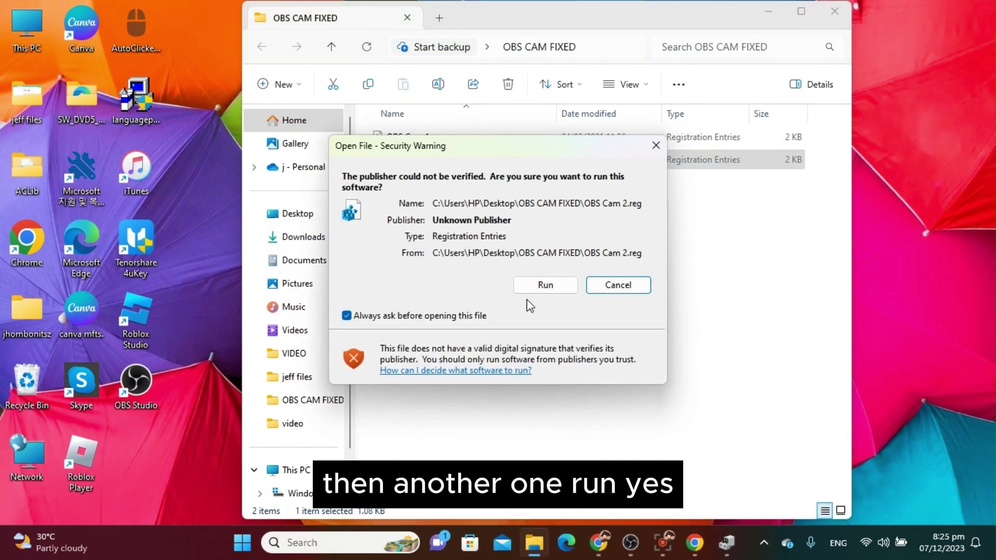
left_click(548, 290)
left_click(597, 288)
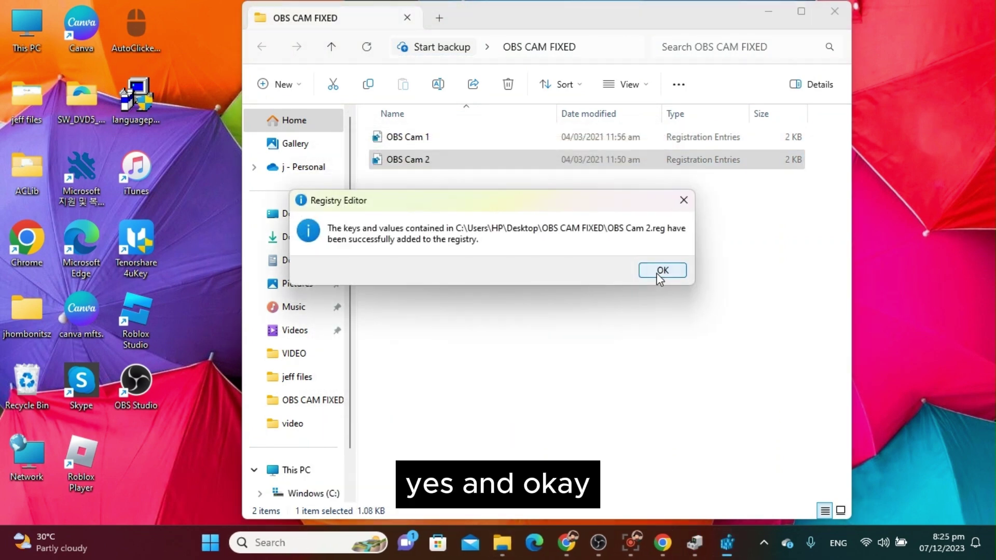
left_click(659, 272)
left_click(834, 10)
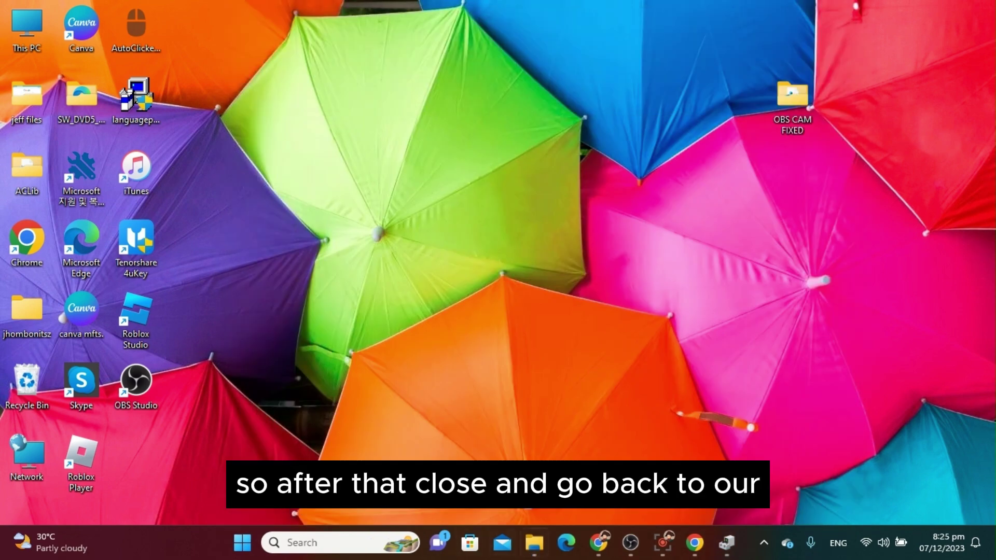
Step: Maximize Chrome and reload OmeTV until its camera panel shows the OBS Studio logo
mouse_move(692, 549)
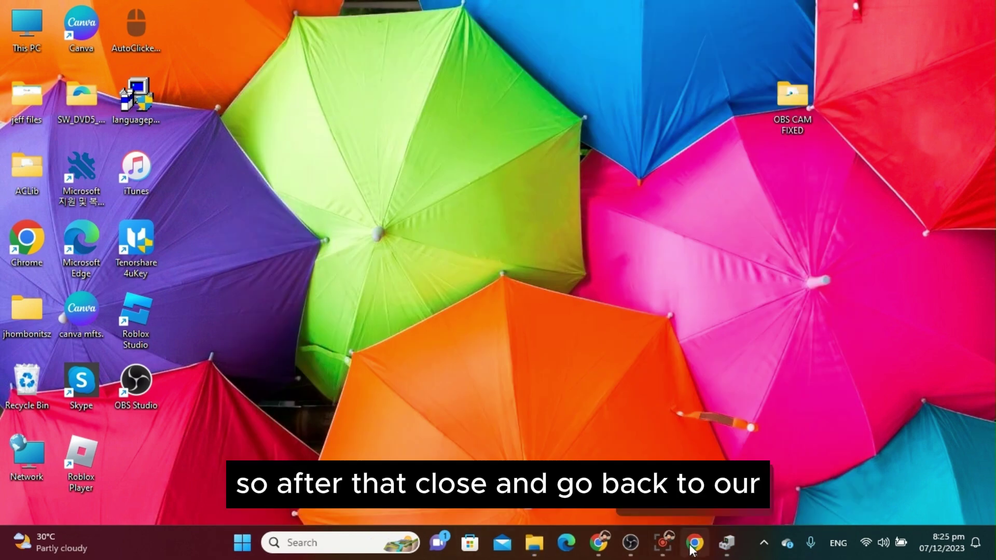
left_click(598, 543)
double_click(481, 20)
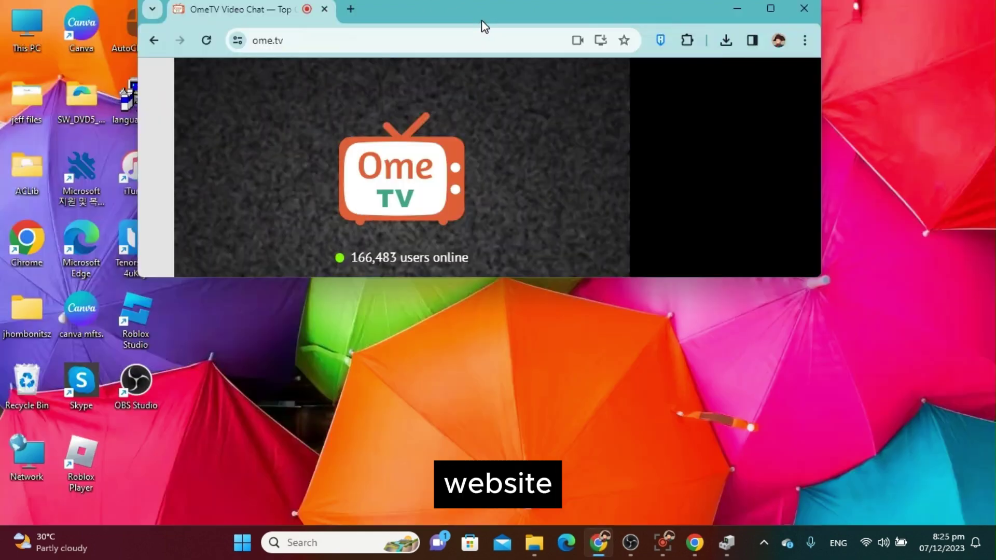
left_click(785, 13)
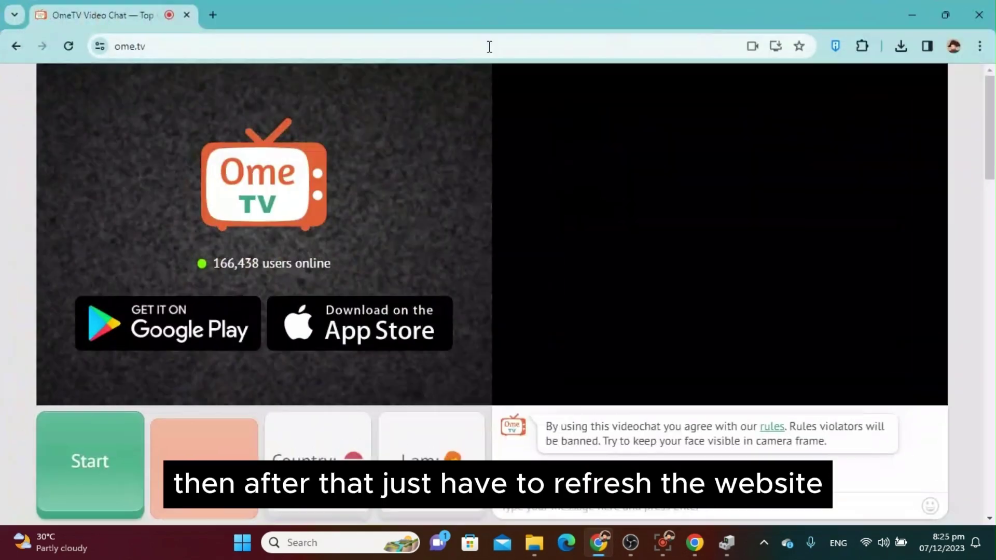
left_click(68, 45)
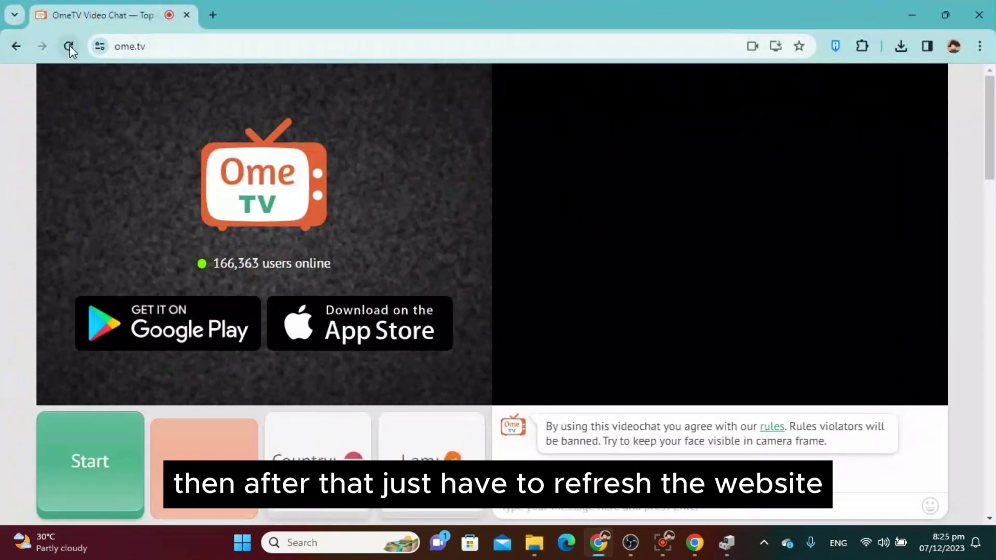
left_click(69, 48)
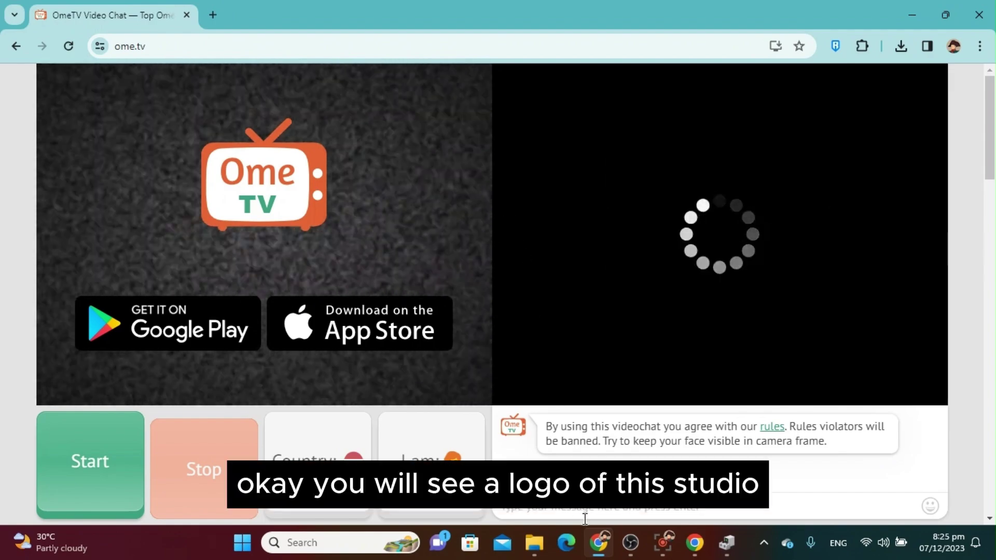
mouse_move(540, 222)
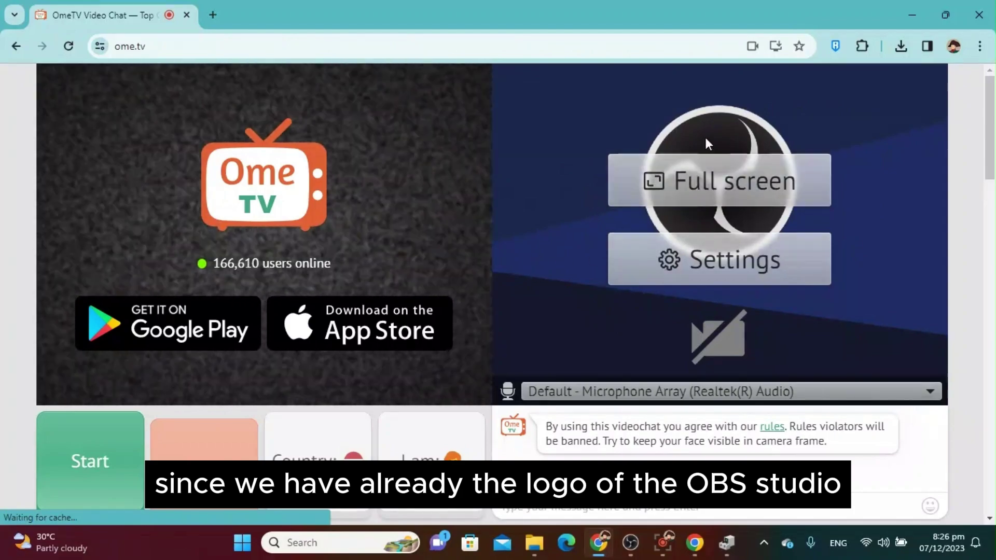
Step: Start the OBS virtual camera from the Controls dock, then minimize OBS to reveal OmeTV
left_click(630, 543)
left_click_drag(629, 18, 509, 30)
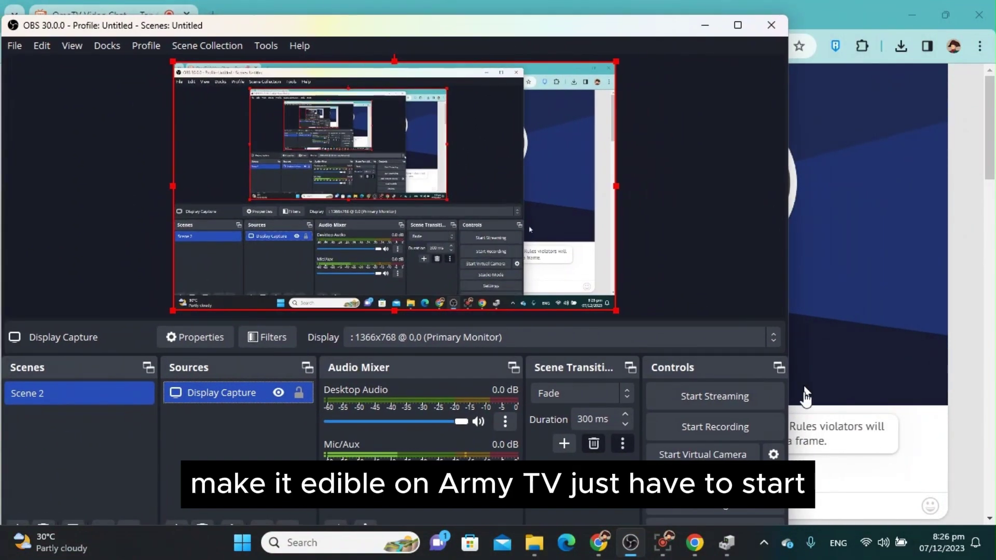
left_click(687, 456)
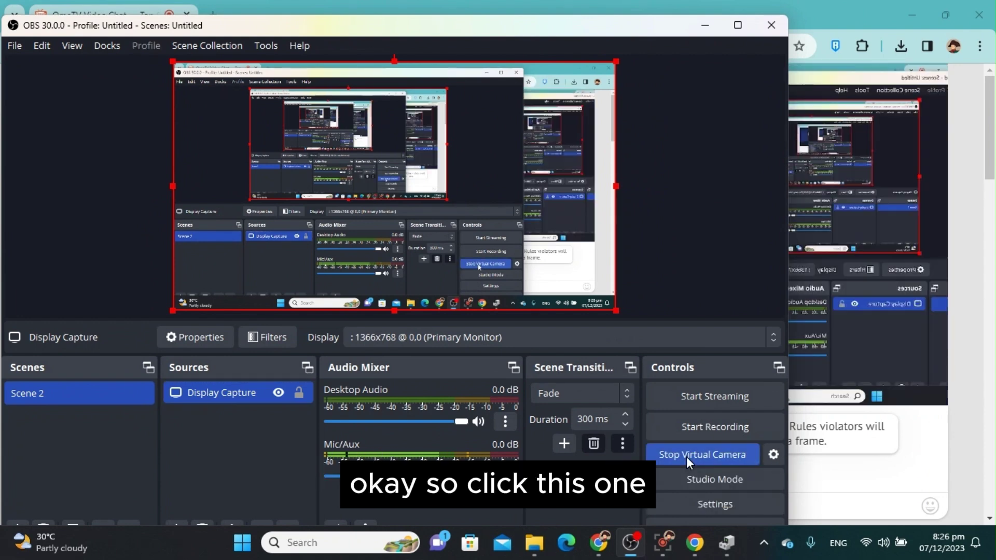
left_click(706, 23)
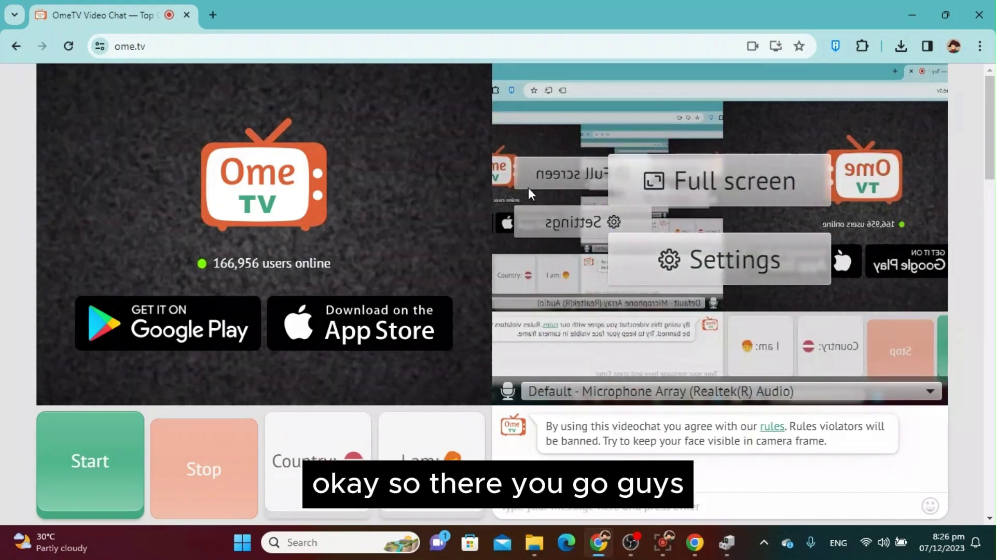
left_click(624, 554)
left_click_drag(463, 30, 498, 25)
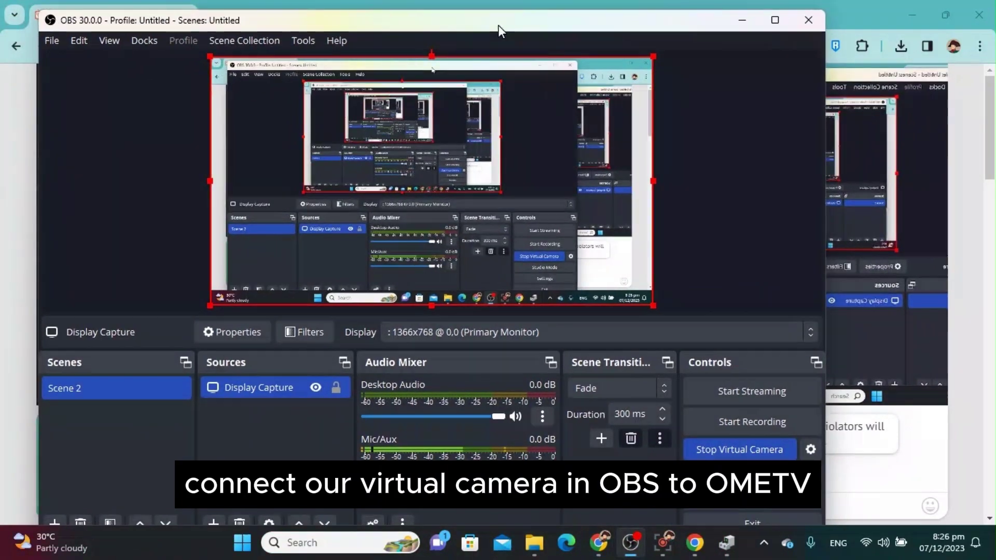